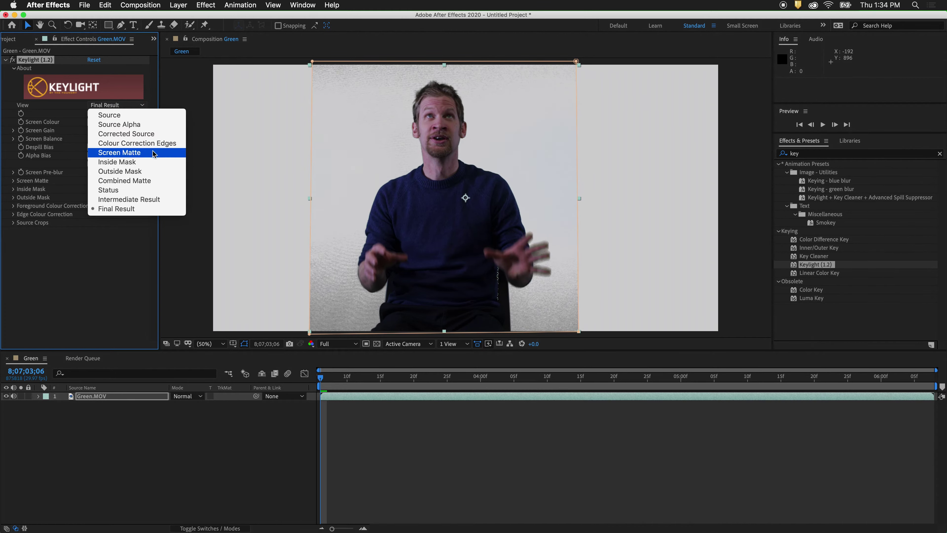
Show Keylight's Screen Matte view and raise Clip Black to 33 so the background turns solid black.
click(153, 153)
click(14, 181)
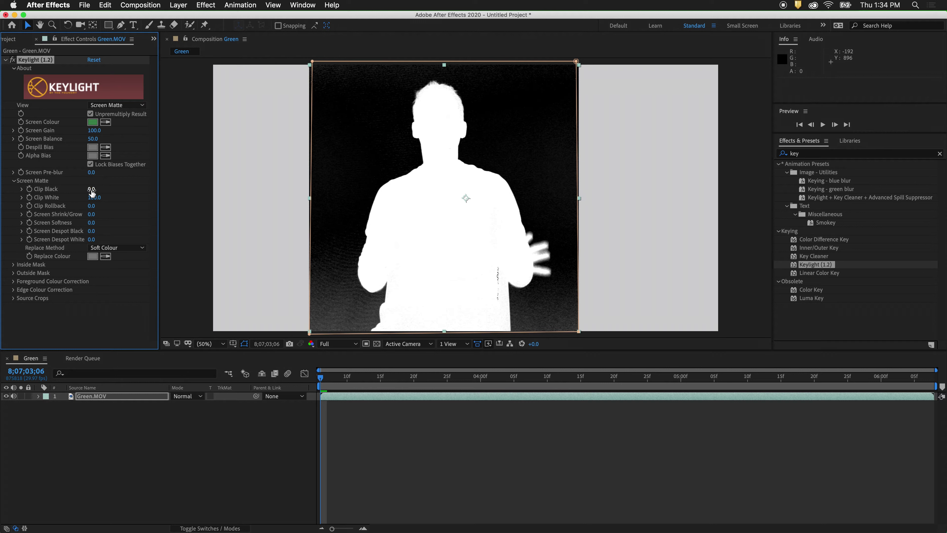
mouse_move(92, 191)
mouse_down()
mouse_move(108, 190)
mouse_move(83, 198)
mouse_up()
click(142, 106)
Switch Keylight's View to Intermediate Result and search the effects for 'choke'.
click(132, 201)
click(823, 154)
text(ke)
key(BackSpace)
key(BackSpace)
text(choke)
Apply Simple Choker to the footage with Choke Matte set to -100.
drag(800, 183, 429, 201)
drag(93, 323, 43, 330)
click(97, 323)
text(-)
key(Return)
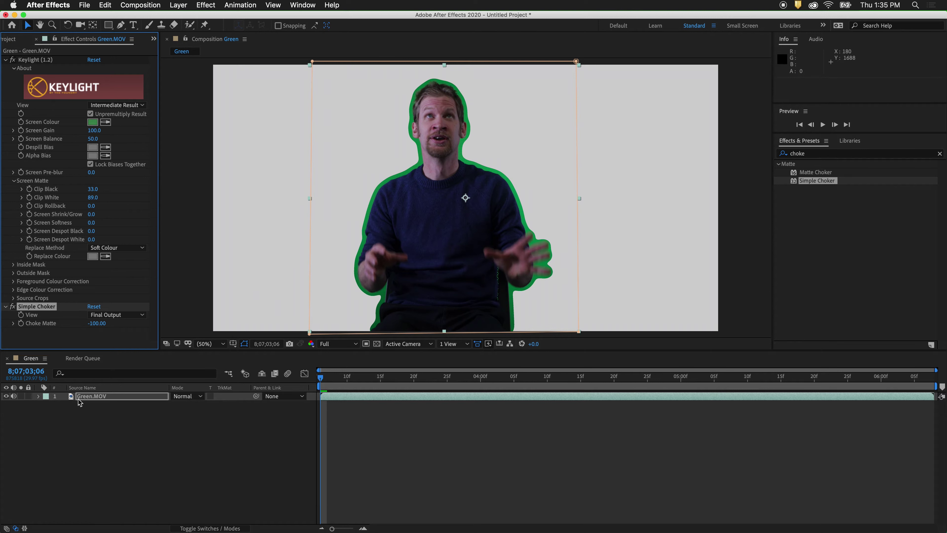
Pre-compose the Green.MOV layer into a new composition named 'Garbage Screen'.
click(88, 399)
right_click(88, 397)
key(super+shift+c)
text(Garbage Screen)
key(Return)
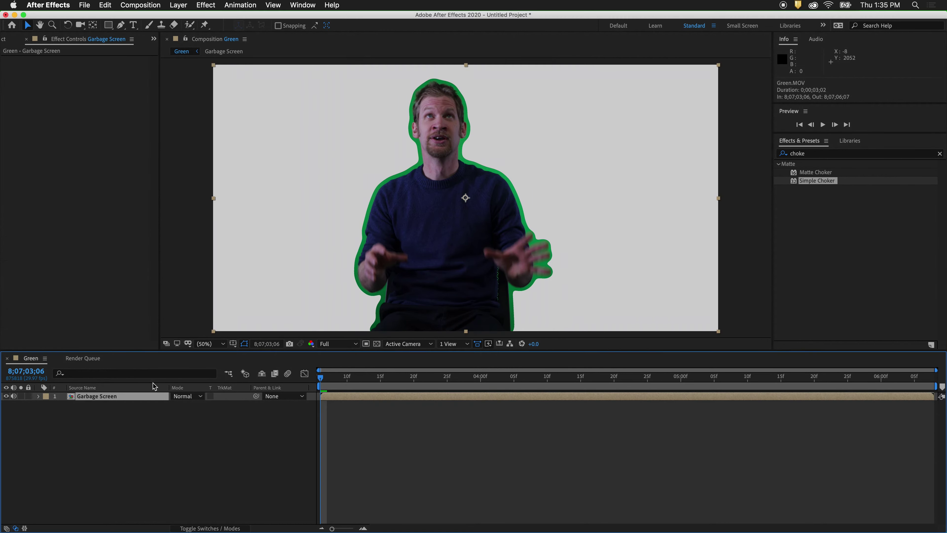
Apply the Keylight + Key Cleaner + Advanced Spill Suppressor preset and sample the green edge as screen colour.
click(817, 154)
text(key)
drag(802, 198, 354, 203)
click(106, 122)
click(368, 210)
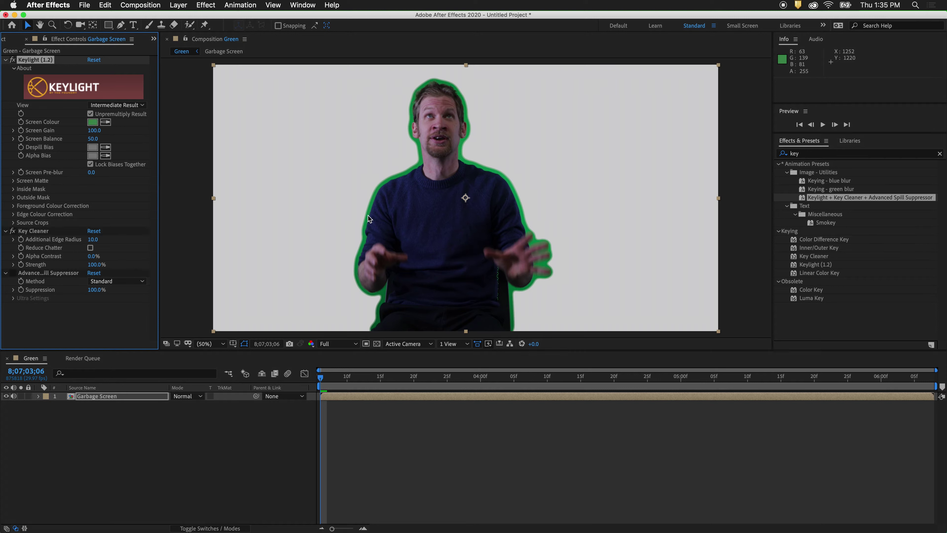
View Keylight's Combined Matte and set Clip Black to 22 and Clip White to 92.
click(144, 107)
click(135, 182)
click(14, 181)
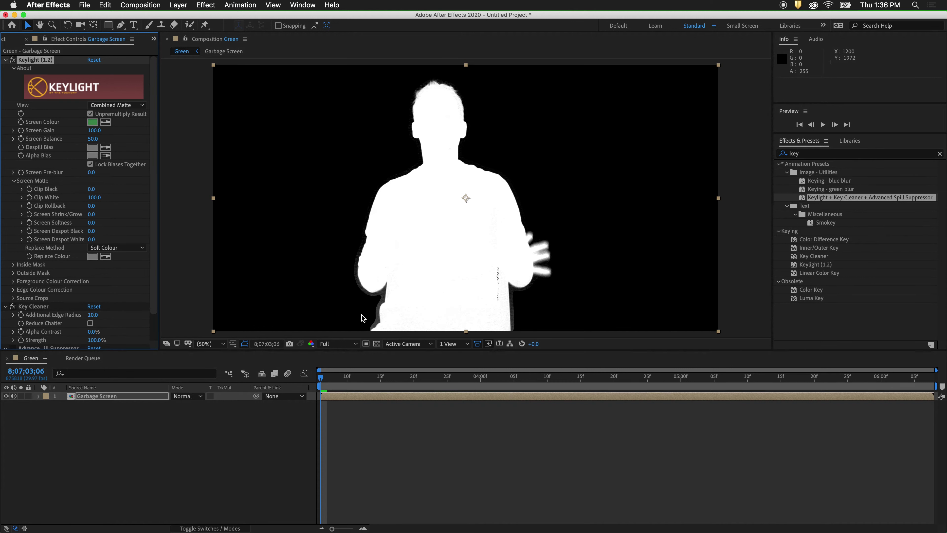
drag(93, 189, 97, 191)
drag(93, 197, 91, 197)
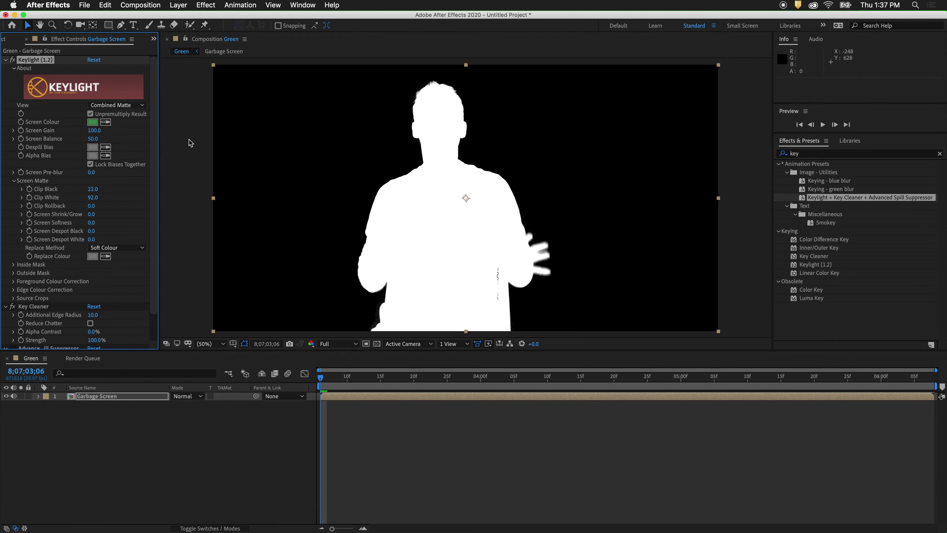
Return Keylight's View to Intermediate Result and zoom in on the man's face.
click(136, 105)
click(129, 200)
click(13, 181)
key(super+equal)
key(super+equal)
Compare Key Cleaner off and on, raise its Alpha Contrast to 15%, and fit the frame.
click(12, 231)
click(13, 231)
drag(92, 257, 98, 256)
key(shift+slash)
click(12, 276)
Go to Layer > New in the menu bar to begin creating a solid layer.
click(182, 4)
mouse_move(183, 16)
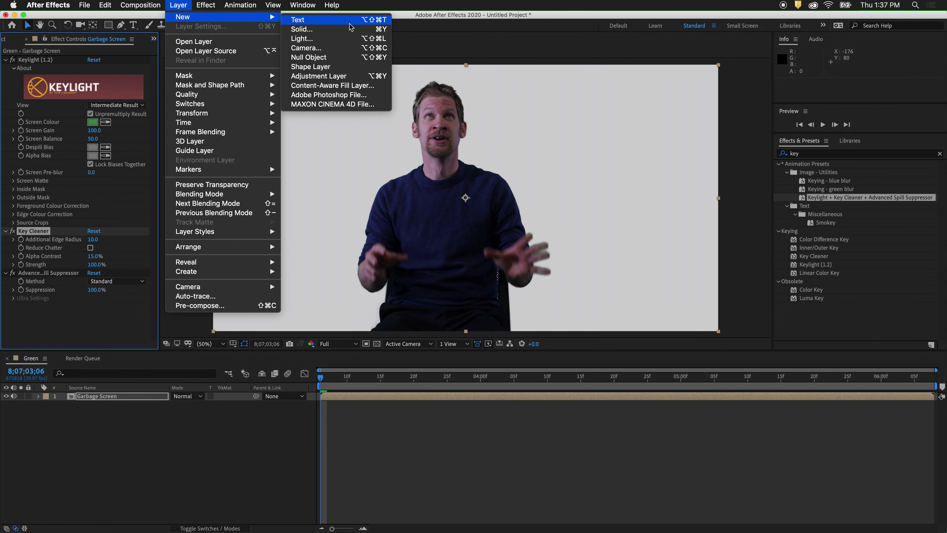